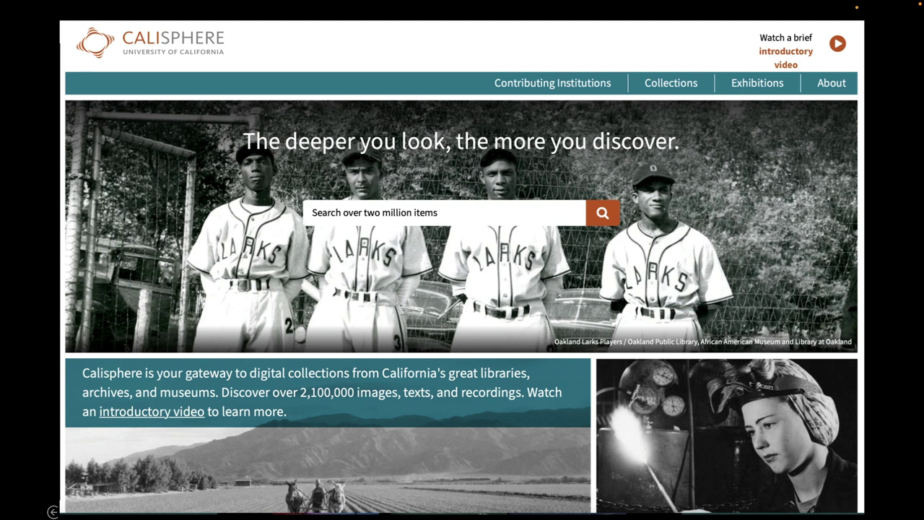
- Leave the slideshow, switch to the Coastal Rhetoric-F23 spreadsheet in Chrome and look over its "Part 2-IDI via" sheet
key(Escape)
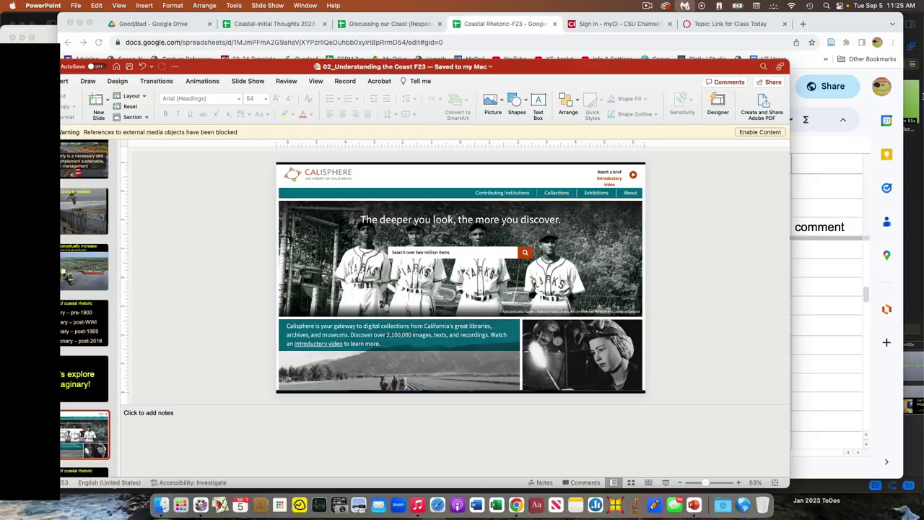
click(828, 298)
click(289, 468)
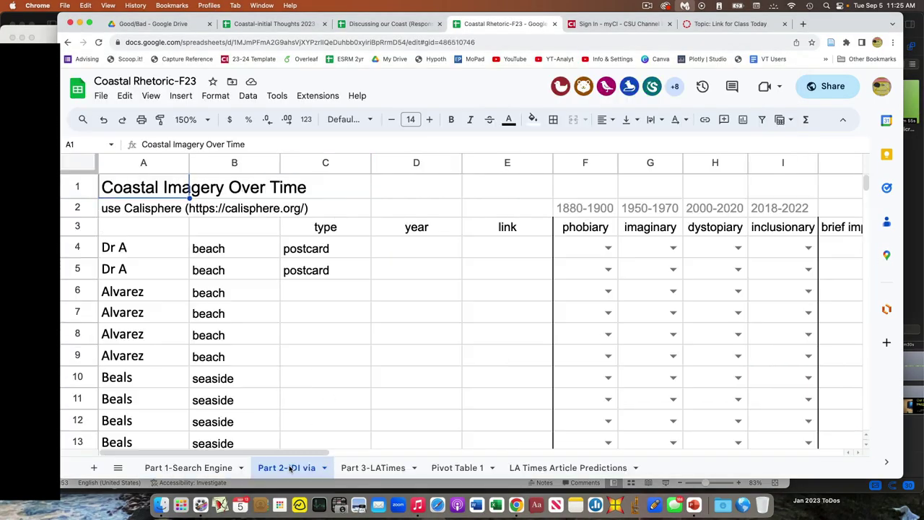
scroll(304, 426, down, 10)
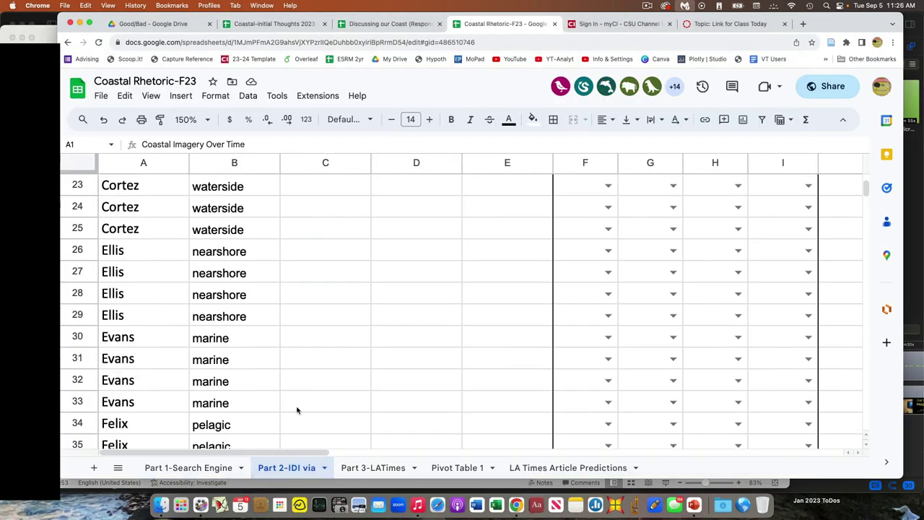
scroll(297, 410, up, 10)
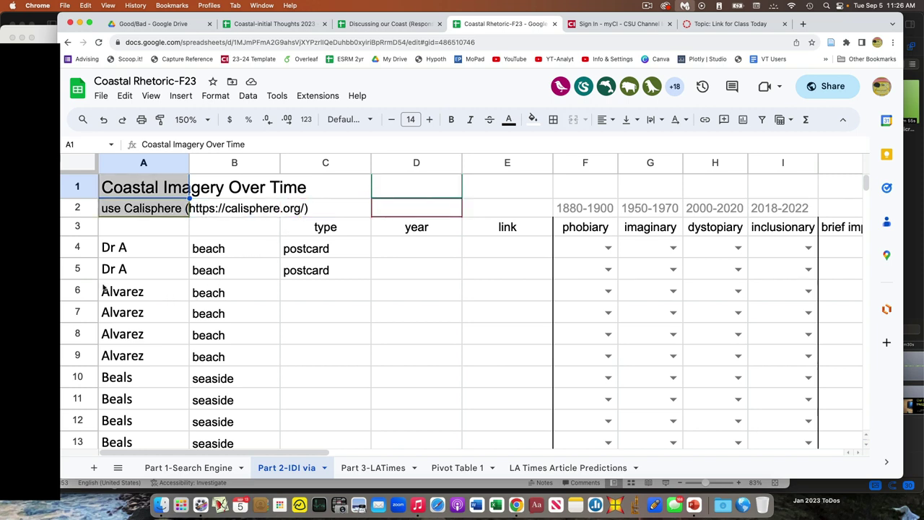
click(78, 291)
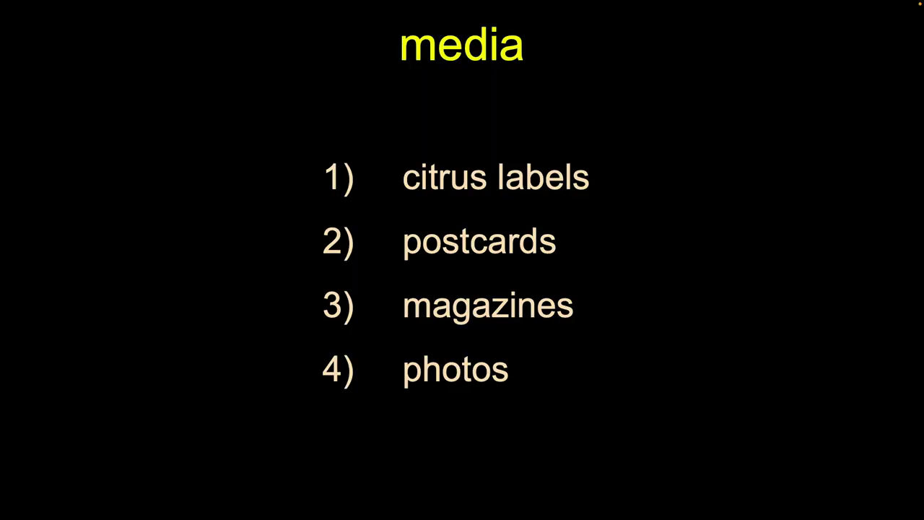
- Switch from the media slide back to the spreadsheet and go through the type, year and link cells of row 4
click(132, 12)
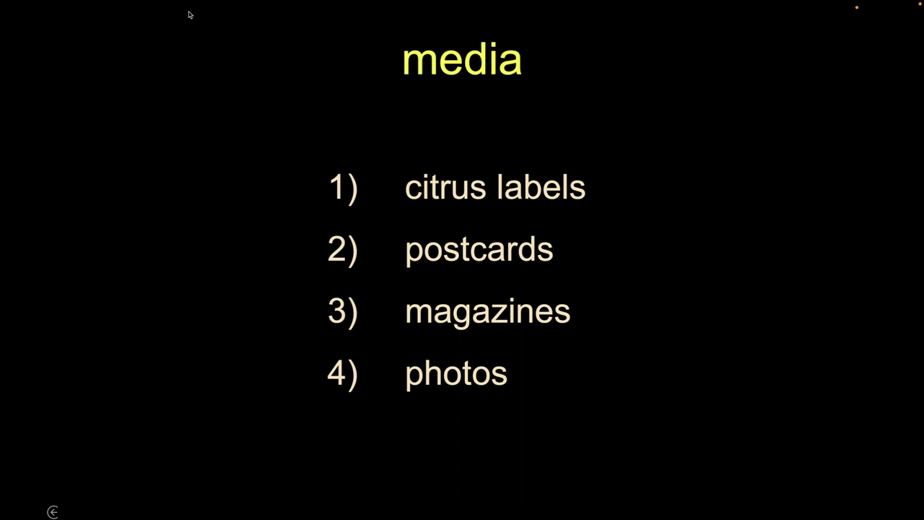
key(super+Tab)
click(328, 249)
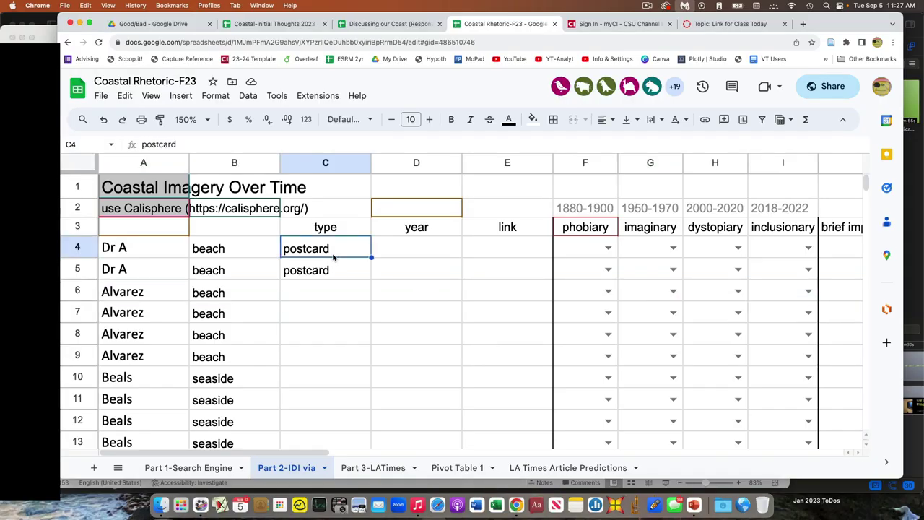
click(417, 247)
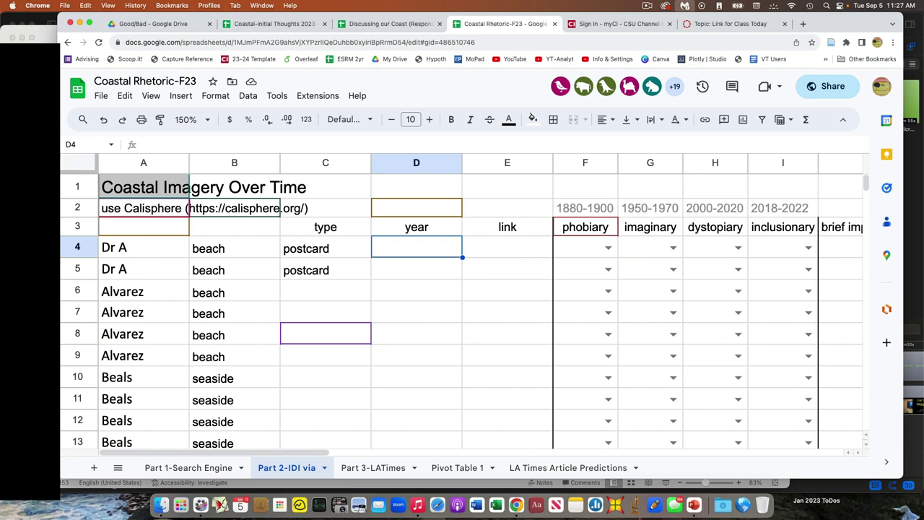
click(507, 247)
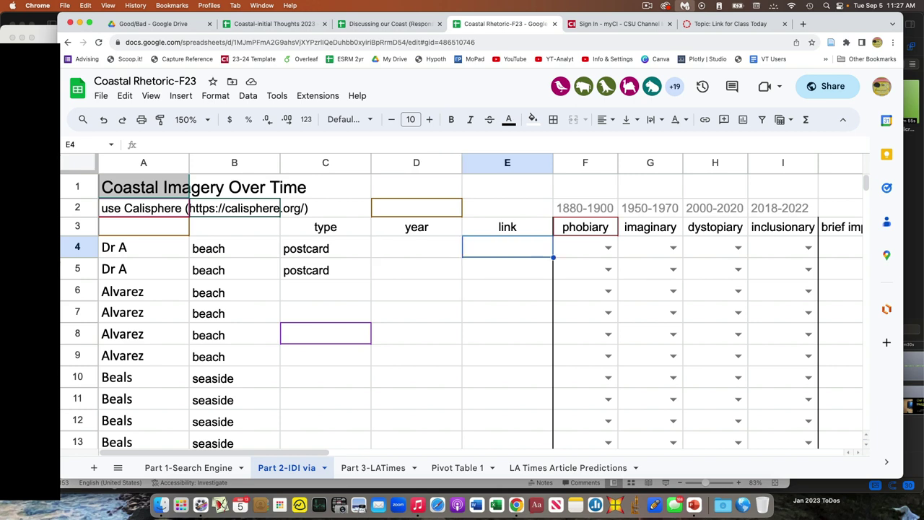
- Review the brief impression and comment columns for row 4
key(Right)
key(Right)
key(Right)
key(Right)
key(Right)
key(Right)
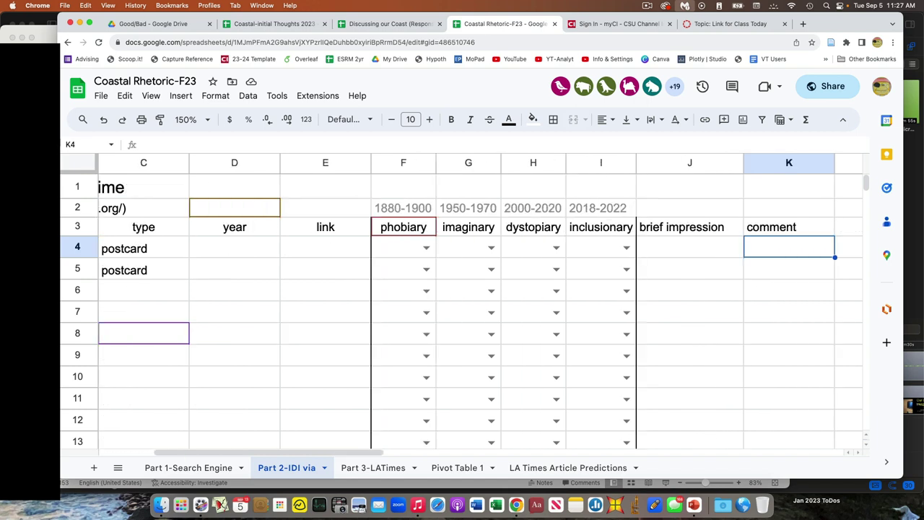
key(Left)
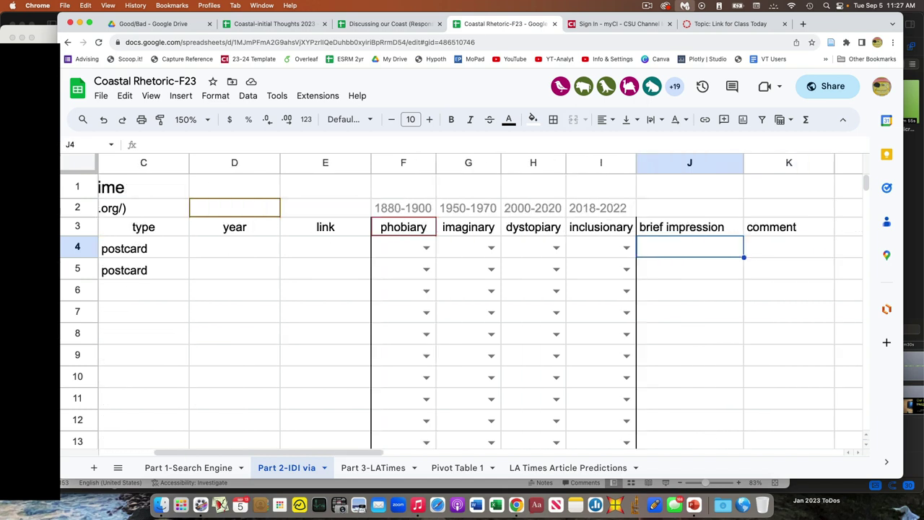
key(Right)
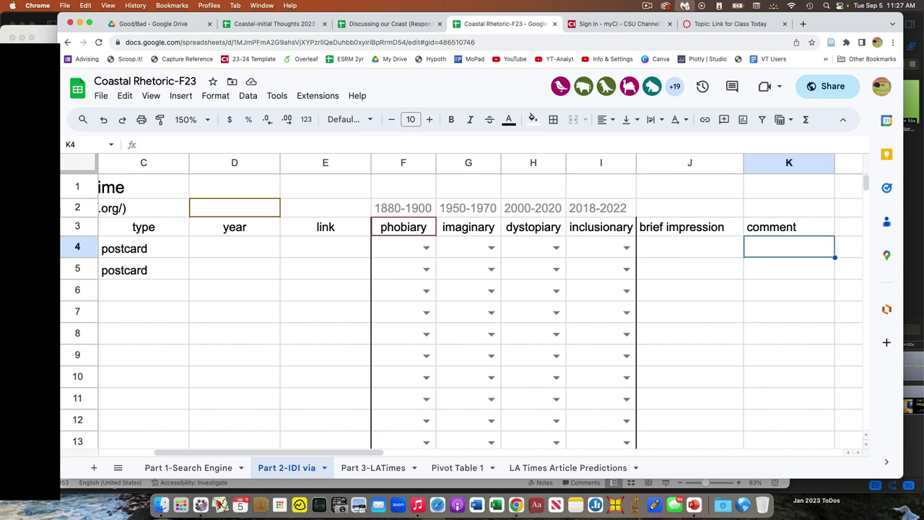
key(Left)
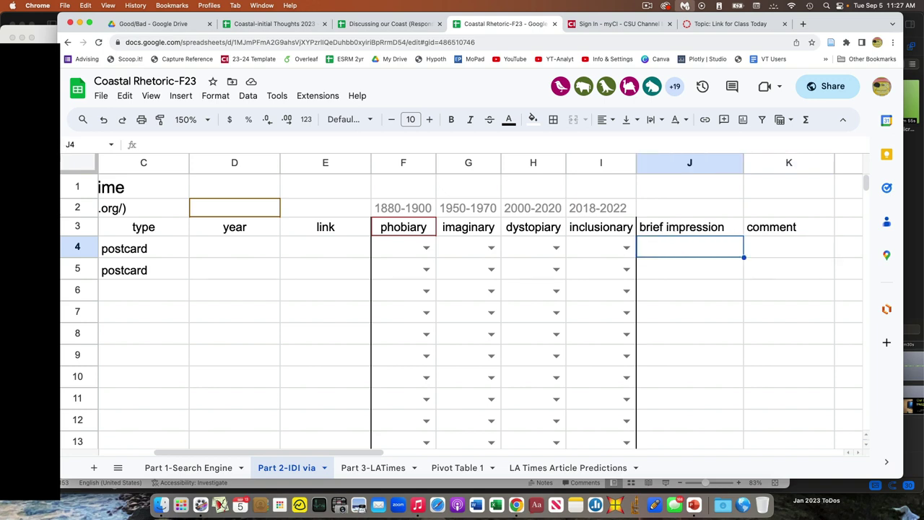
- Mark the row 4 postcard "yes" under imaginary and the row 5 postcard "yes" under phobiary
key(Left)
key(Left)
key(Left)
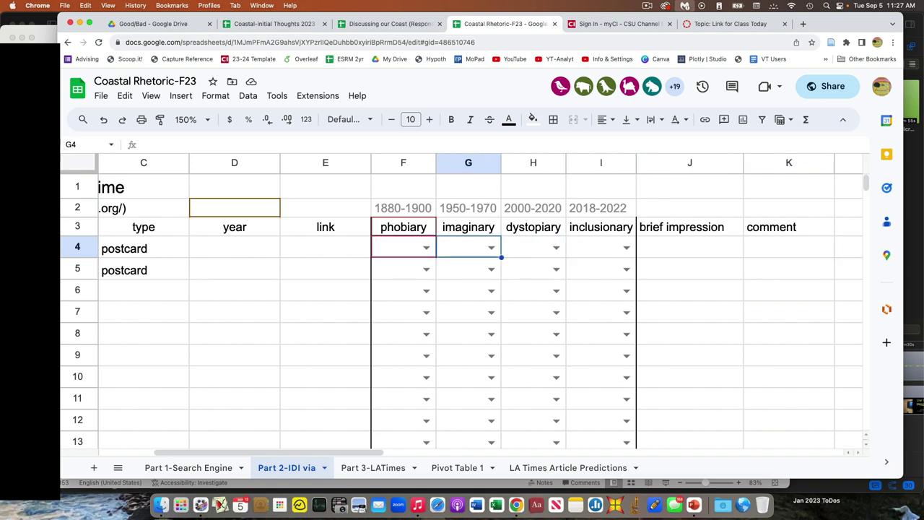
click(491, 248)
click(486, 265)
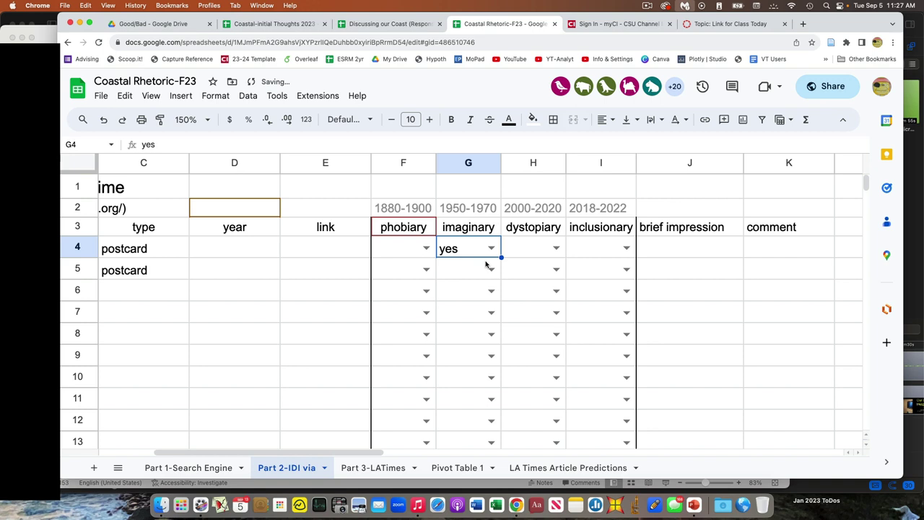
click(426, 270)
click(420, 292)
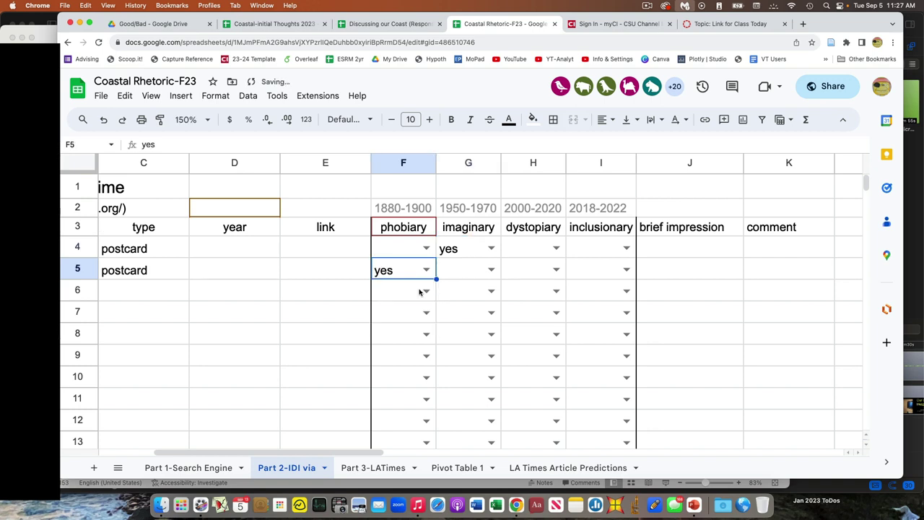
click(426, 271)
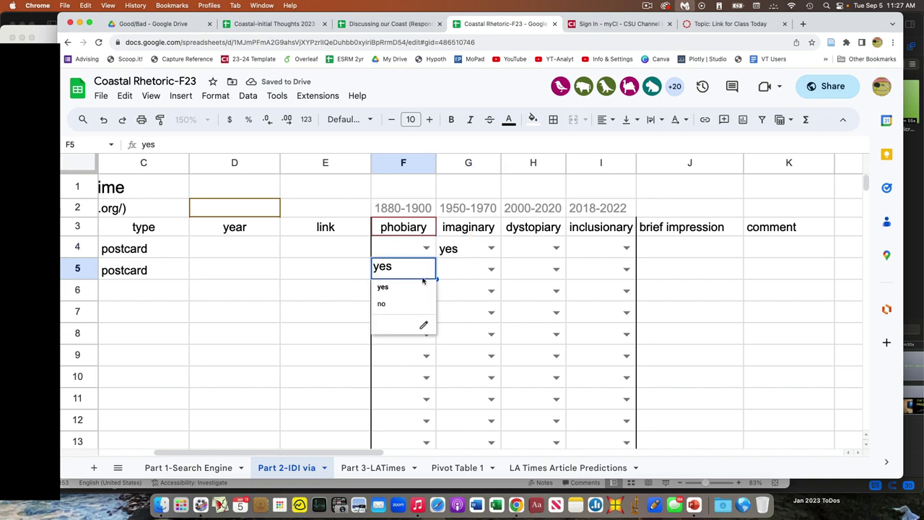
click(359, 291)
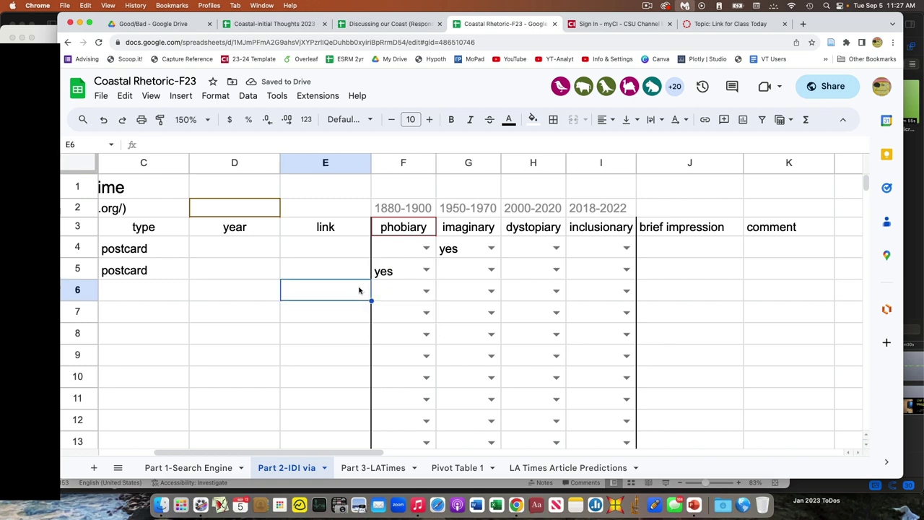
- Search the Calisphere website for "sea" and limit the results to images
click(719, 273)
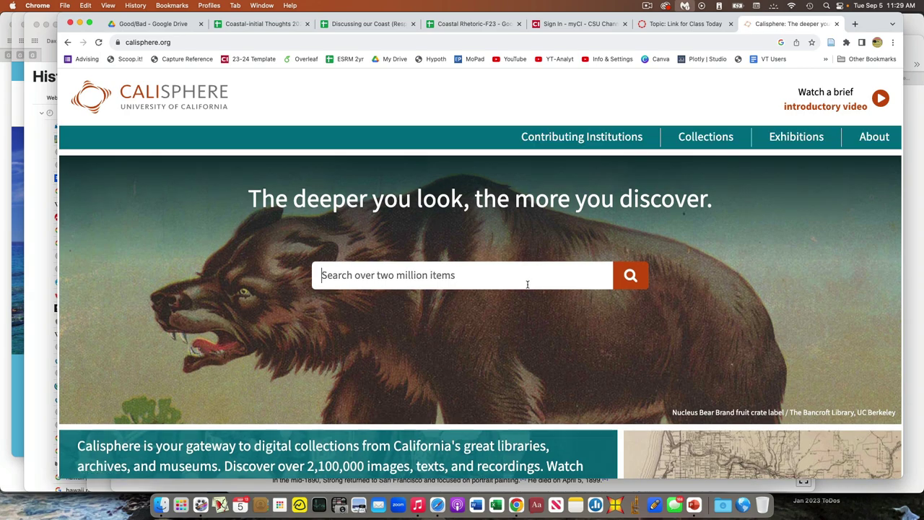
click(528, 285)
text(sea)
key(Return)
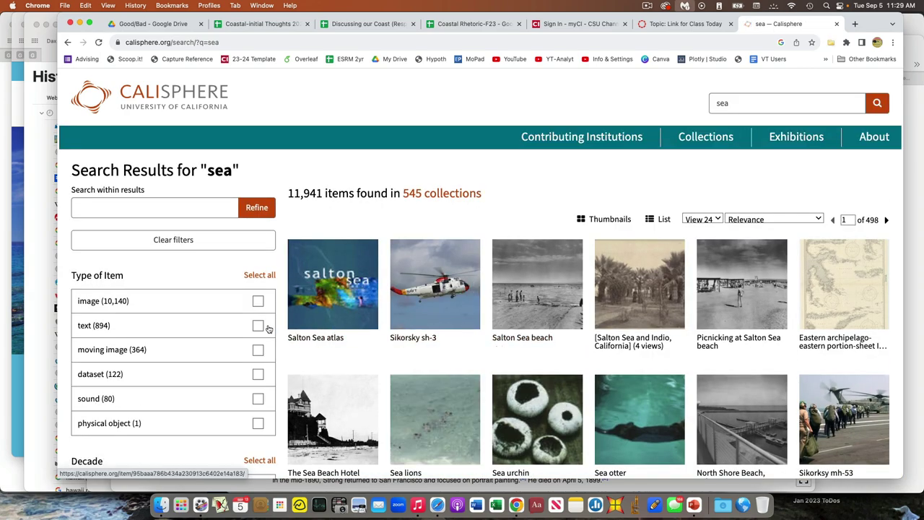
scroll(262, 322, down, 2)
click(258, 233)
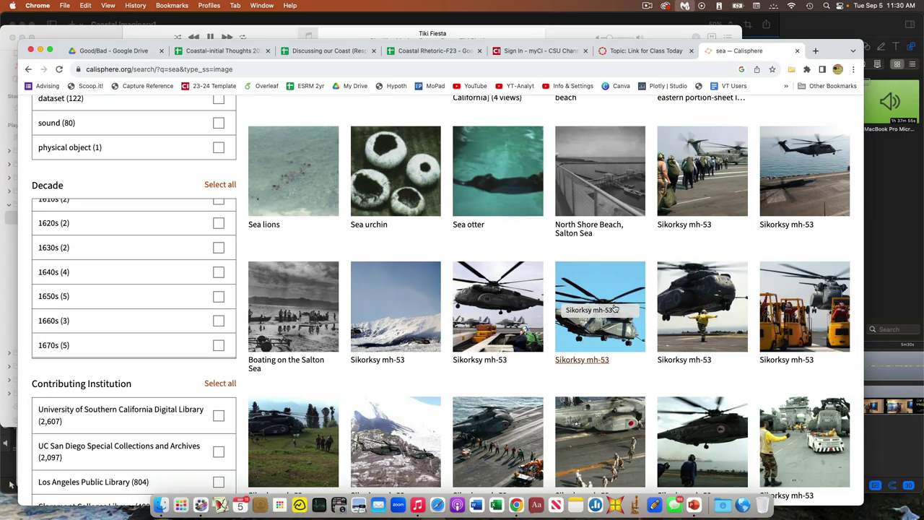
- Look through the image results and the item type, decade, institution and collection filters
scroll(615, 309, up, 5)
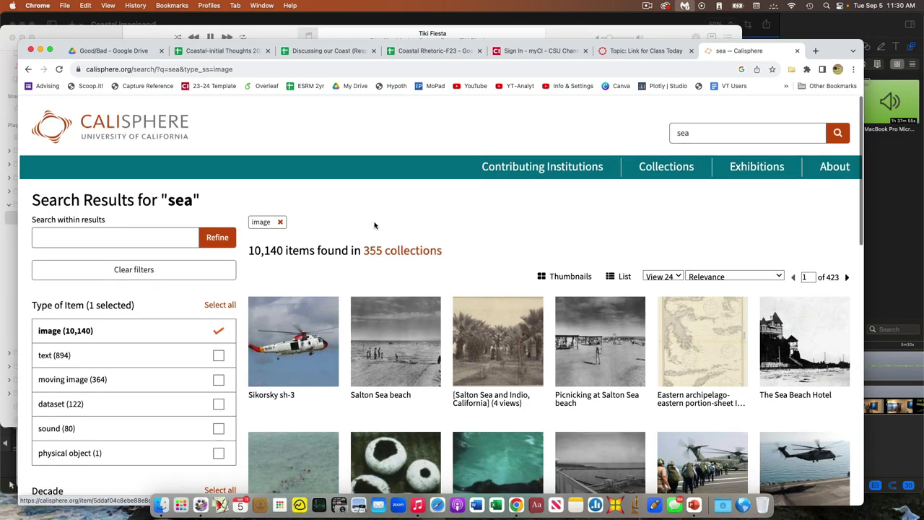
scroll(268, 278, down, 1)
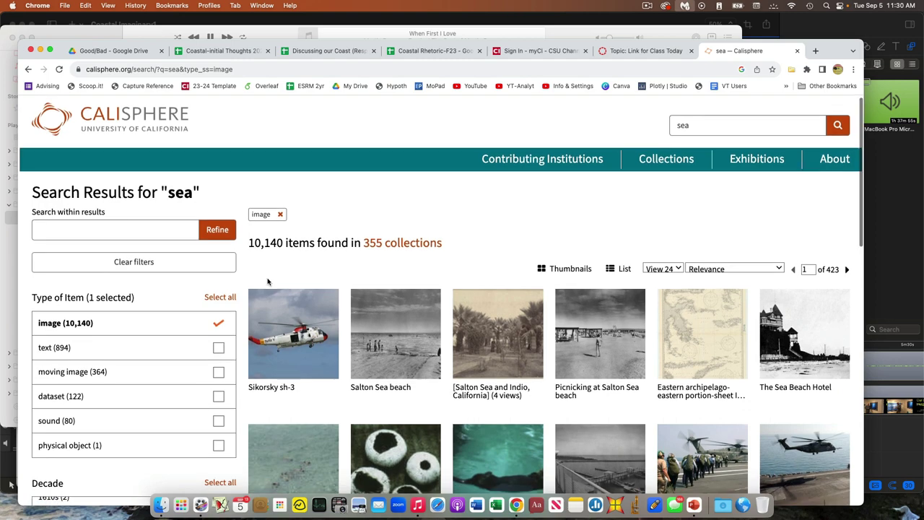
scroll(144, 301, down, 8)
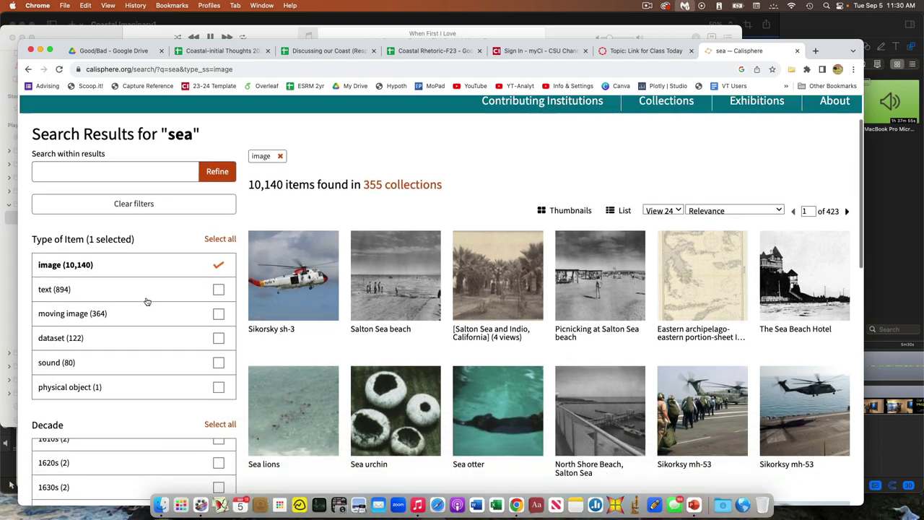
scroll(145, 301, down, 5)
scroll(188, 437, down, 5)
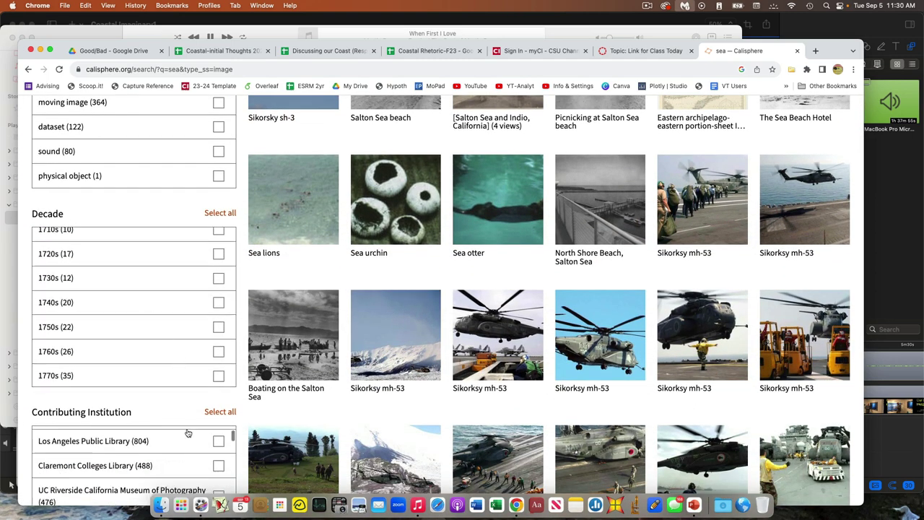
scroll(245, 411, down, 14)
scroll(248, 341, up, 10)
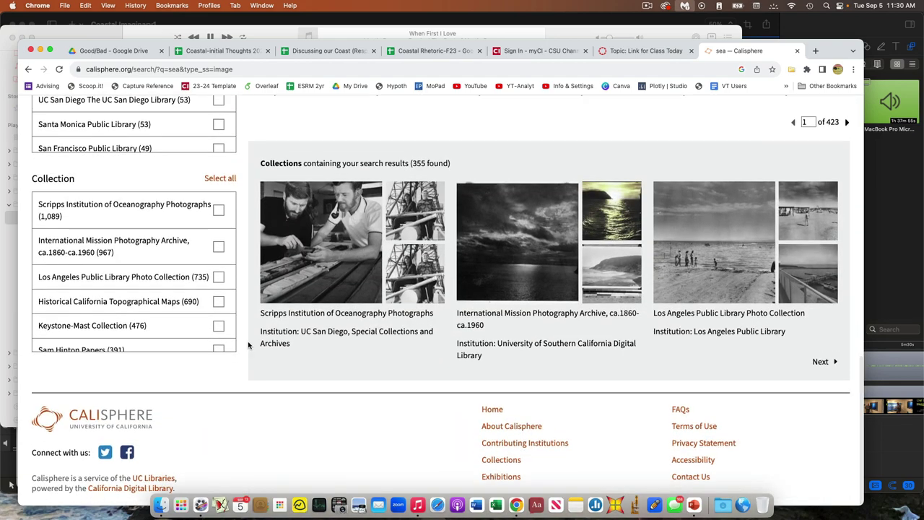
scroll(250, 338, up, 6)
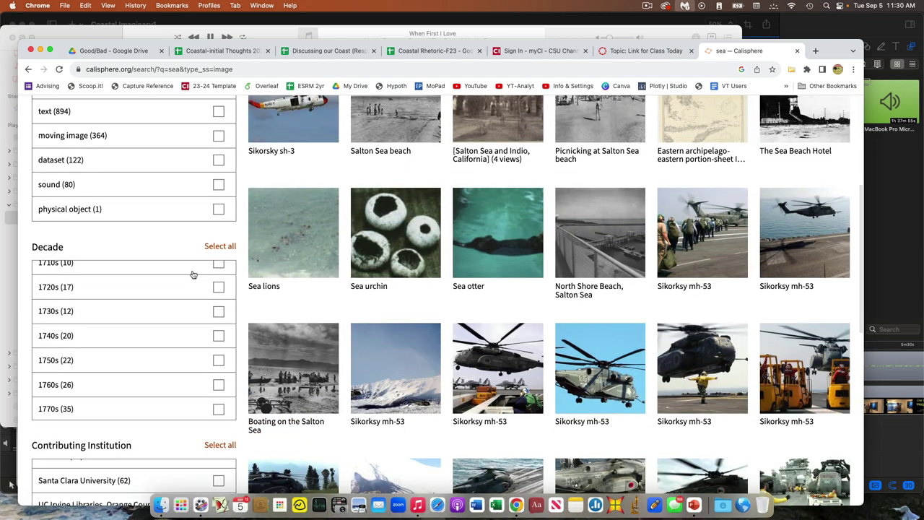
scroll(182, 234, up, 2)
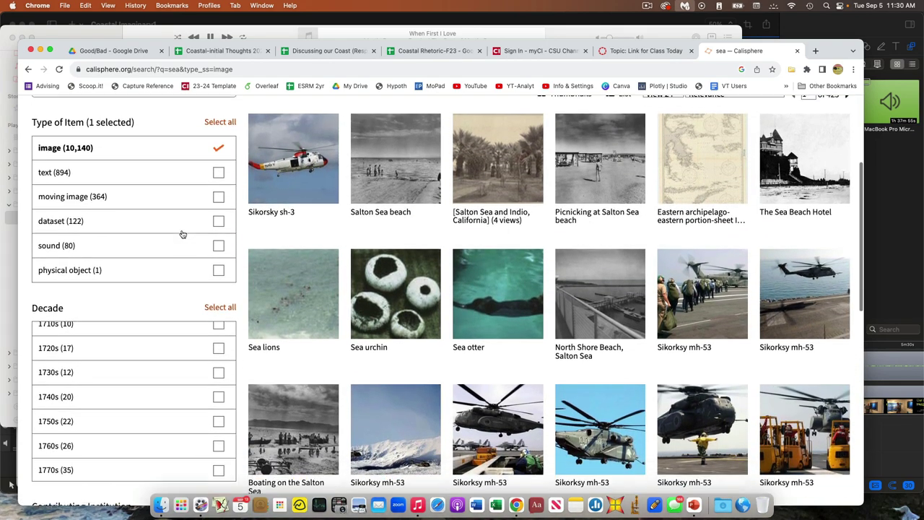
- Narrow the sea image results to the 1900s decade
scroll(194, 260, down, 3)
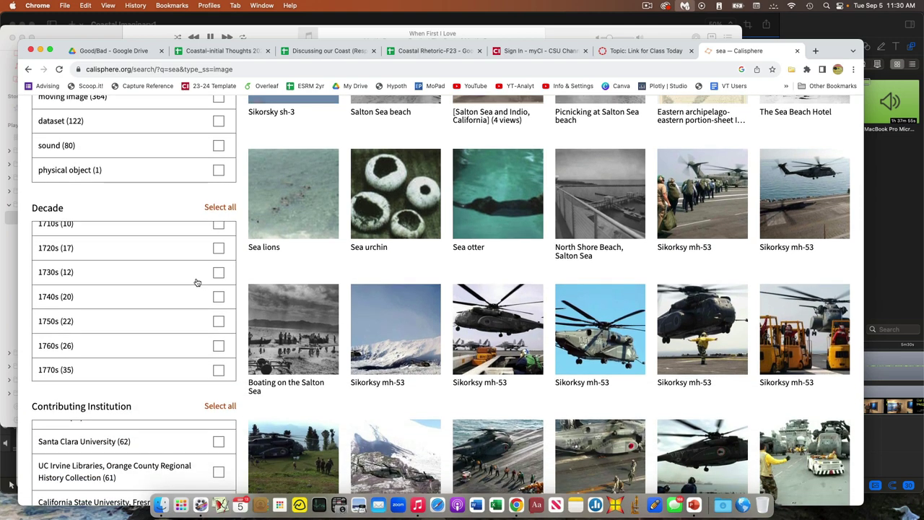
scroll(219, 289, down, 10)
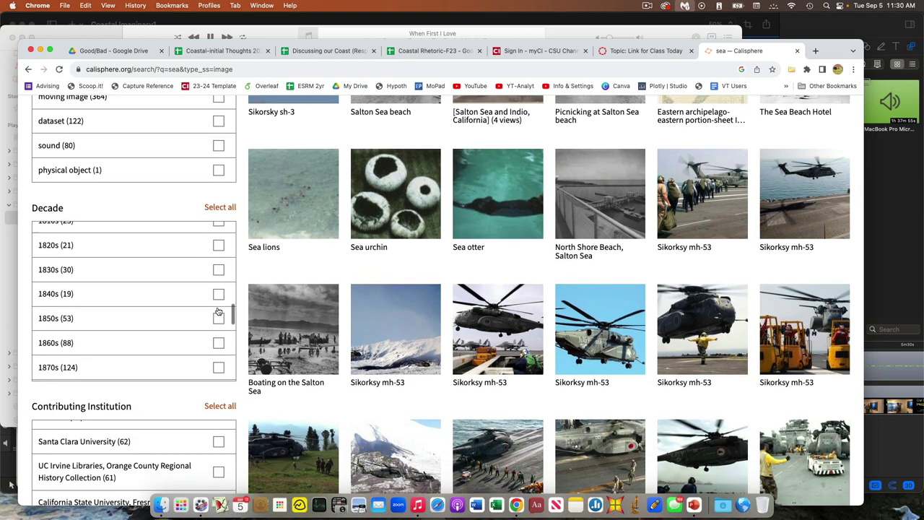
scroll(219, 312, down, 1)
click(219, 318)
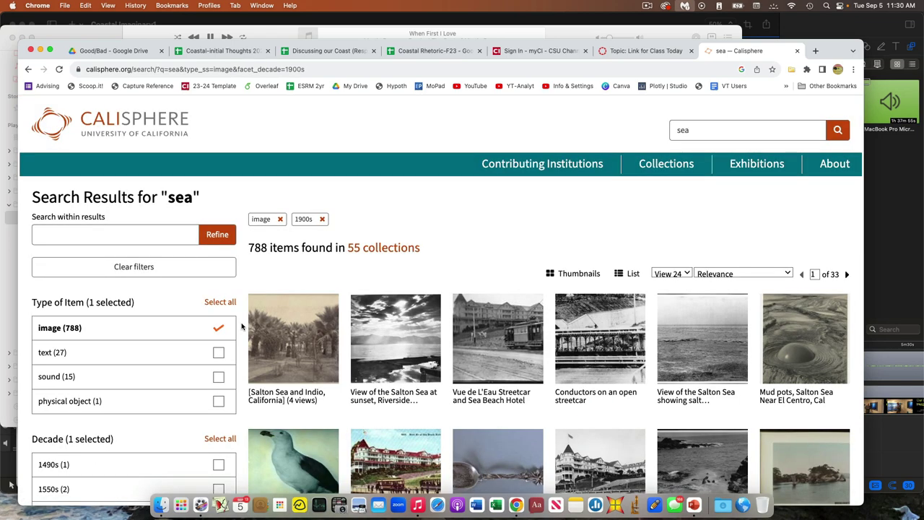
- Look through the collection filter list for the 1900s sea image results
scroll(238, 325, down, 3)
scroll(242, 327, down, 12)
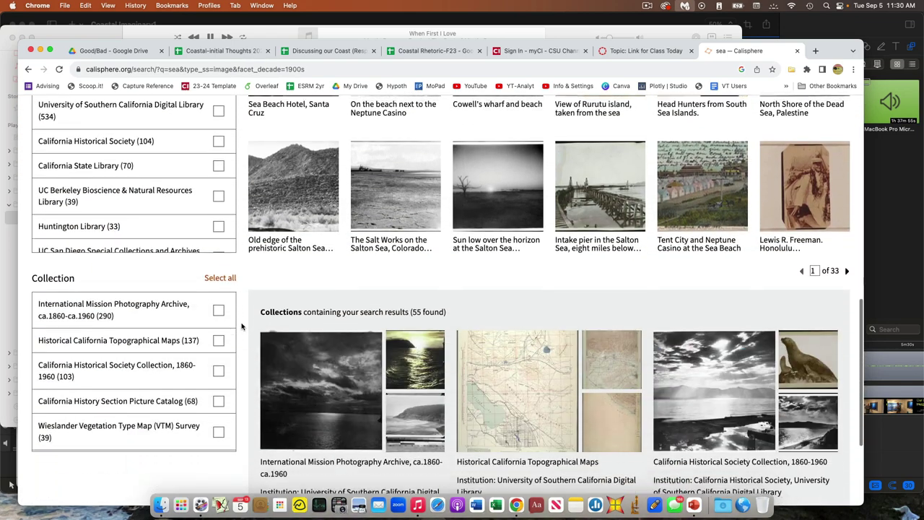
scroll(242, 327, down, 1)
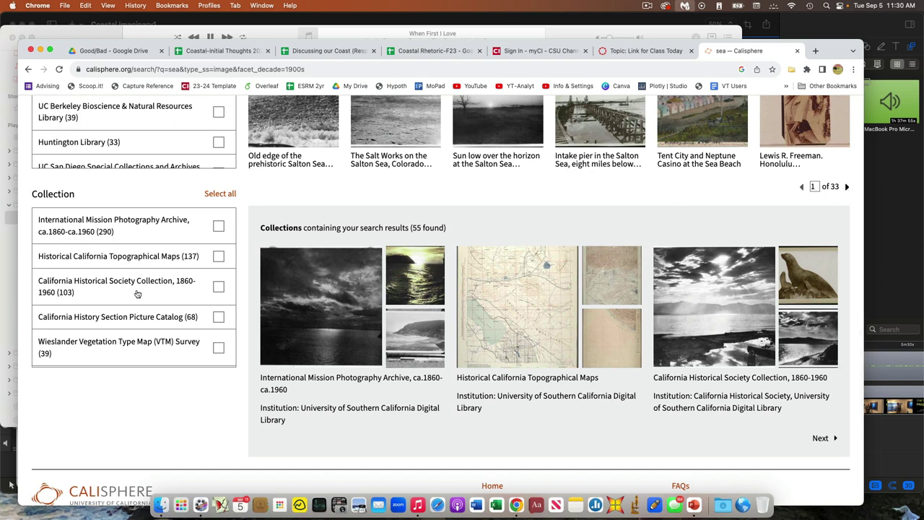
scroll(195, 322, down, 5)
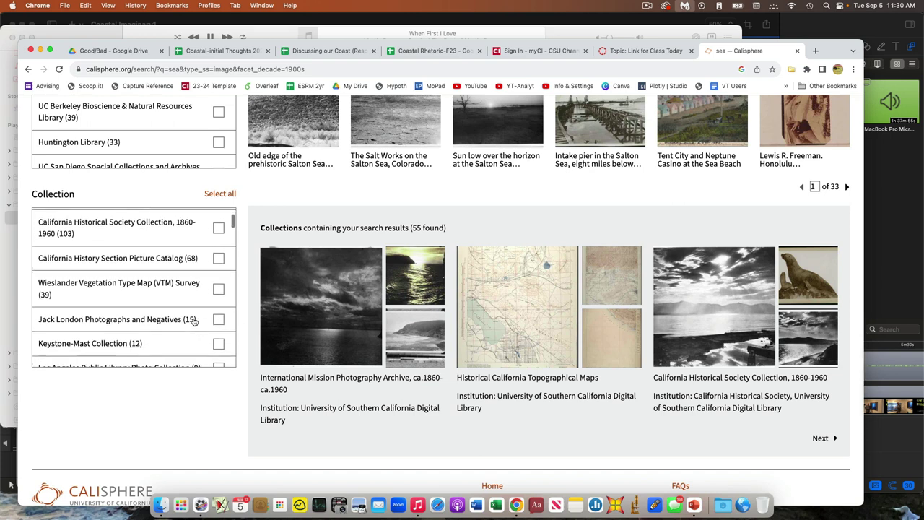
scroll(194, 322, down, 1)
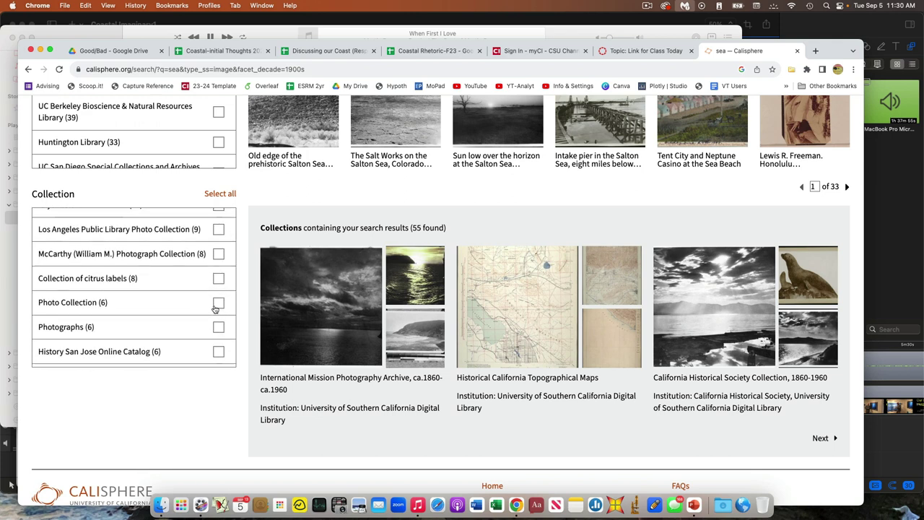
scroll(202, 326, down, 4)
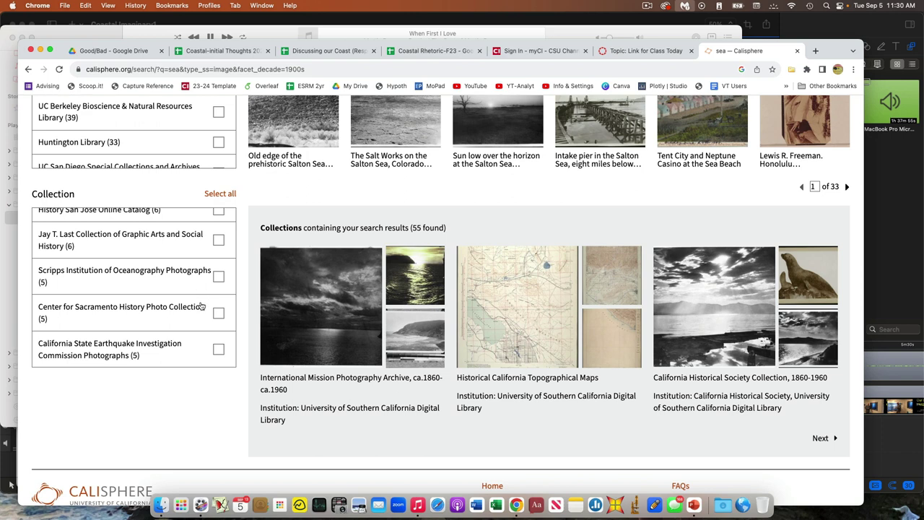
scroll(202, 306, down, 5)
scroll(202, 306, down, 3)
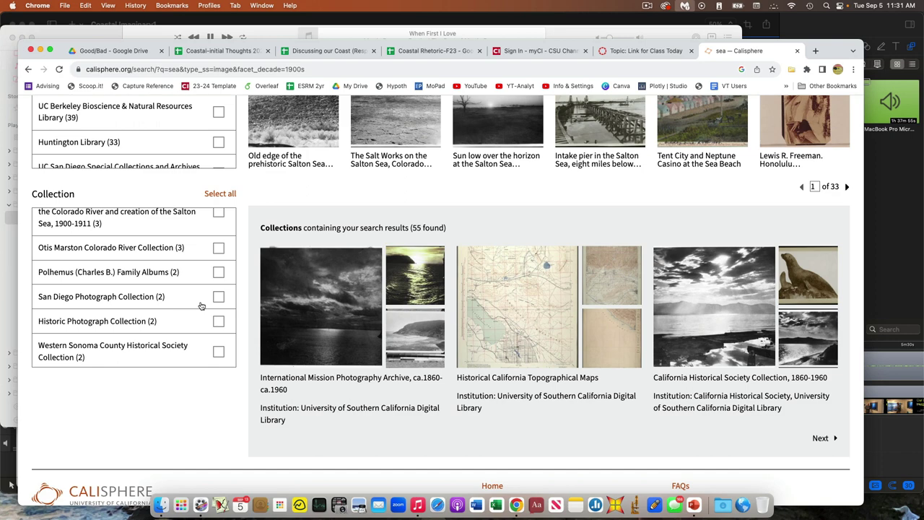
- Open the item "Intake pier in the Salton Sea, eight miles below Yuma" from the results and review its item information
scroll(344, 218, up, 2)
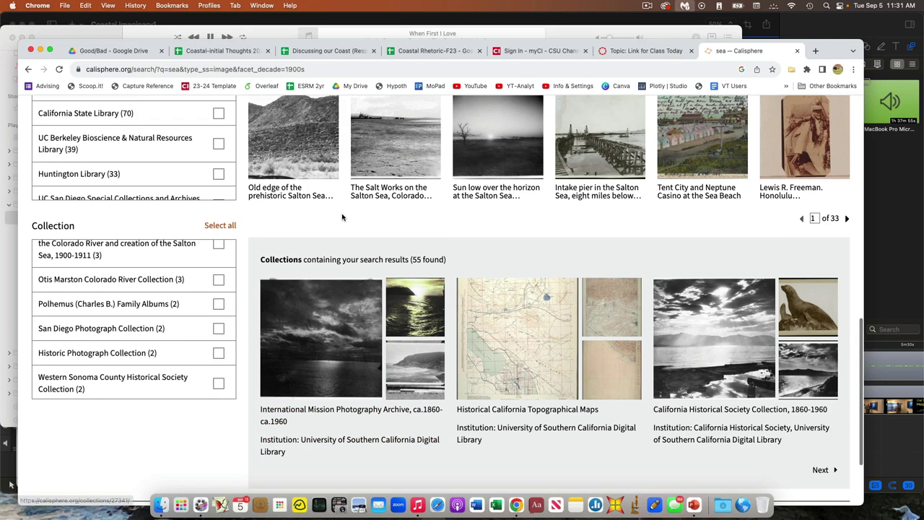
click(600, 213)
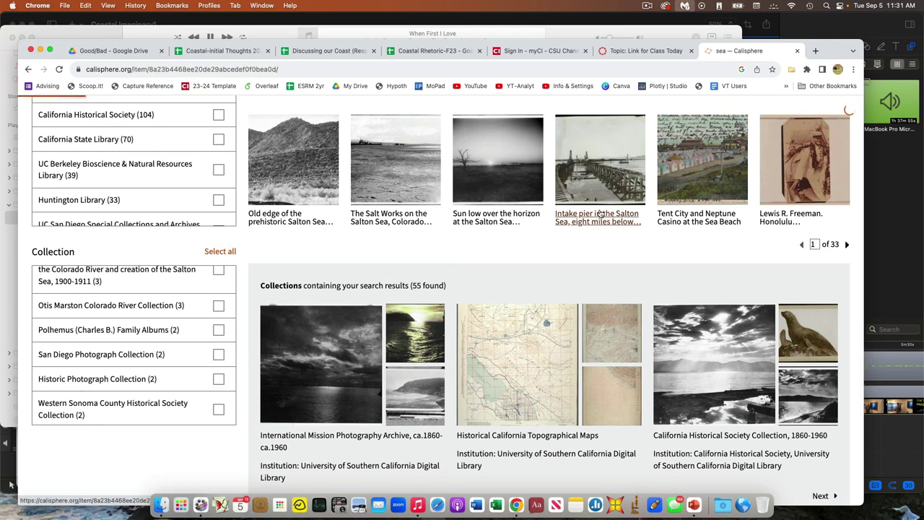
scroll(578, 246, down, 2)
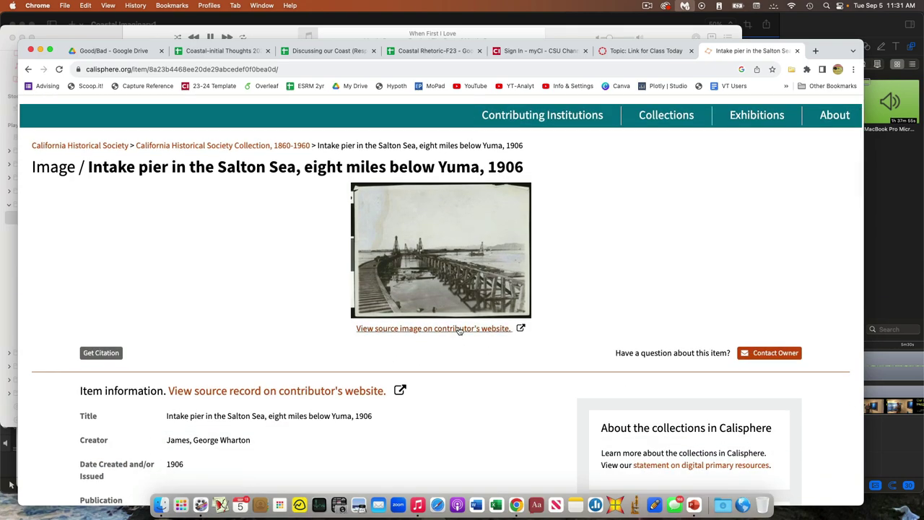
scroll(527, 325, down, 10)
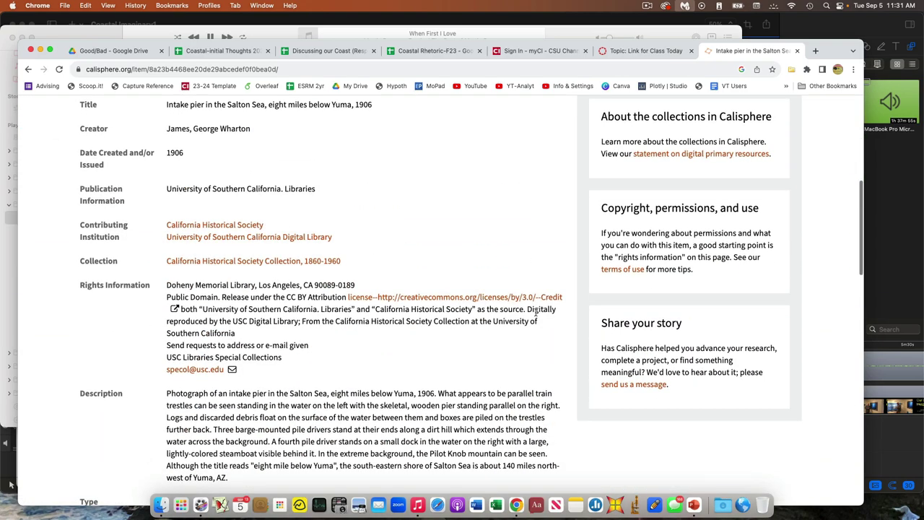
- Open the pier photograph's CHS-46399.jpg link from its identifiers and select the image's web address
scroll(536, 316, down, 1)
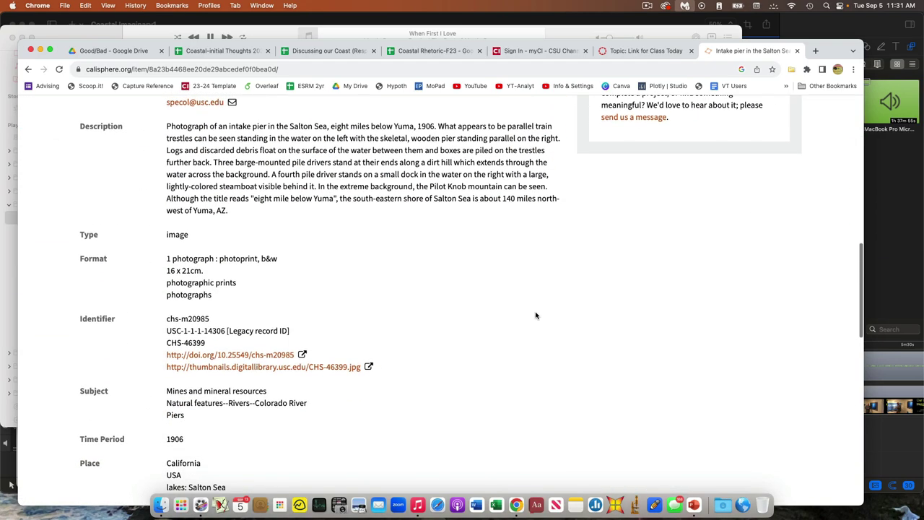
click(289, 368)
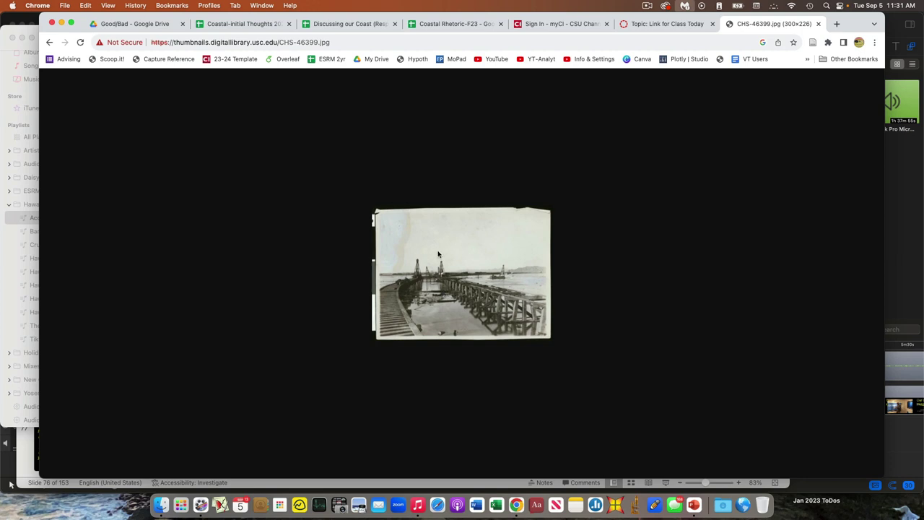
click(375, 44)
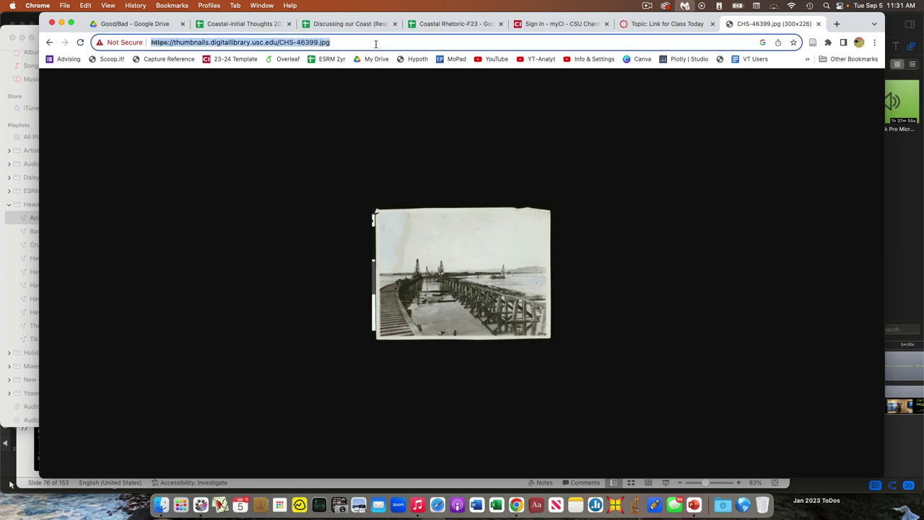